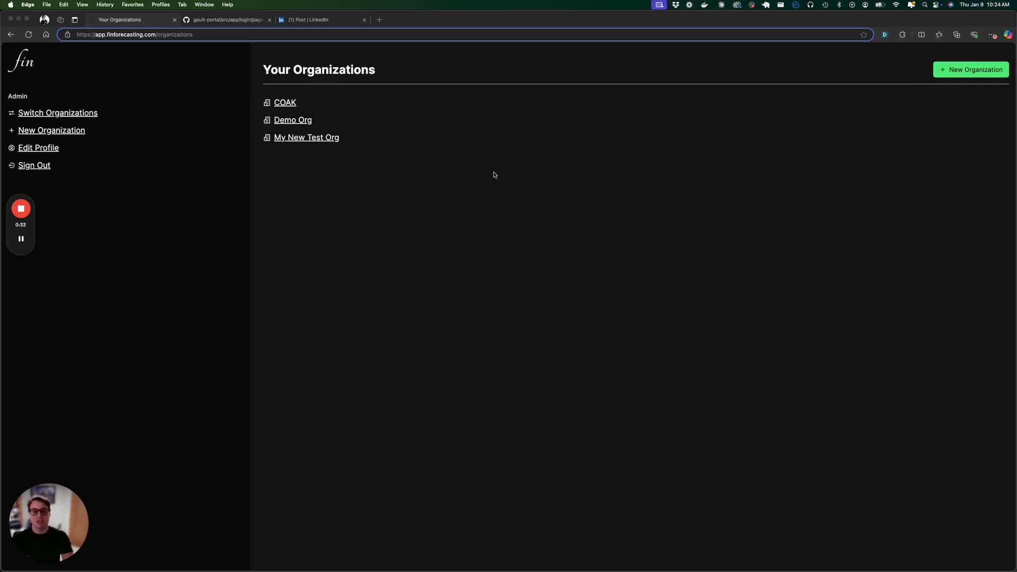
Create an organization named with the owner's first name in possessive form plus "Freelance Practice", and open it.
click(969, 70)
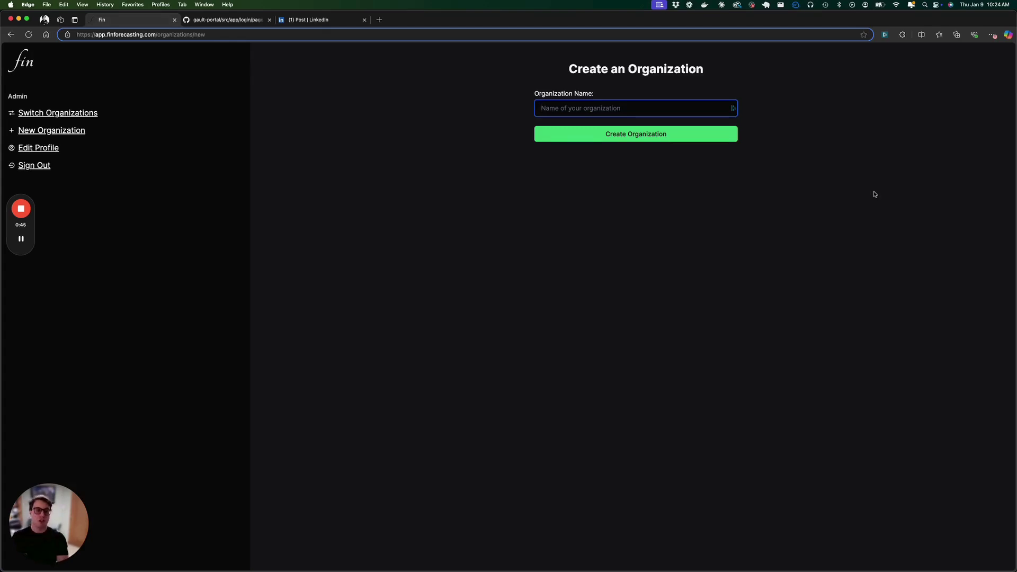
text(Mike's Freelance Practice)
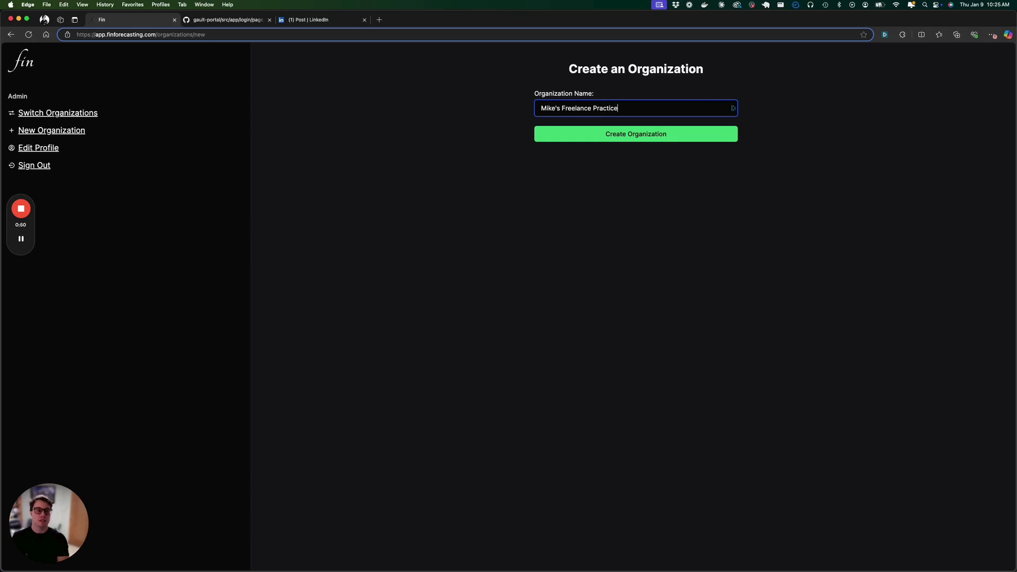
key(Return)
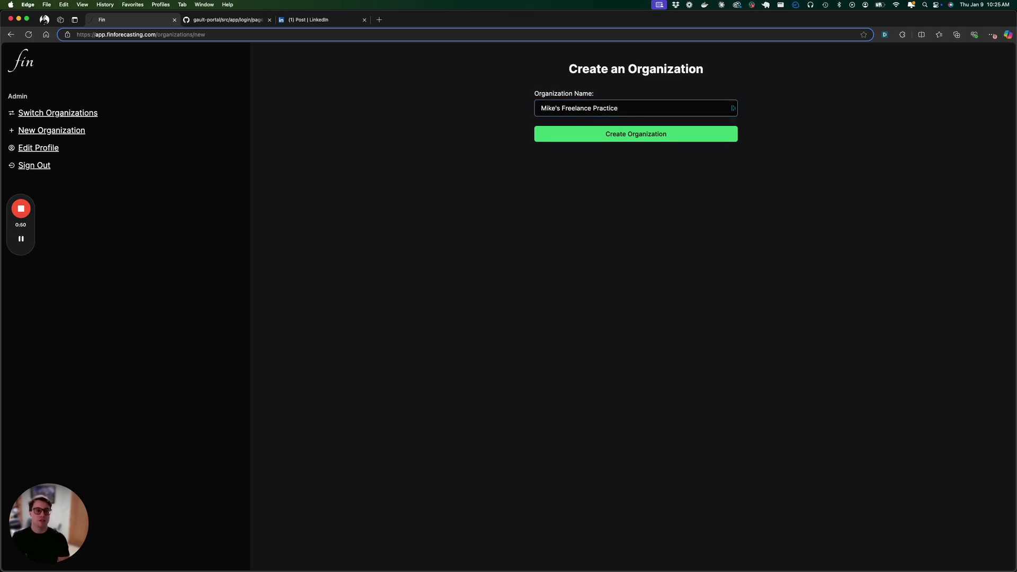
click(332, 156)
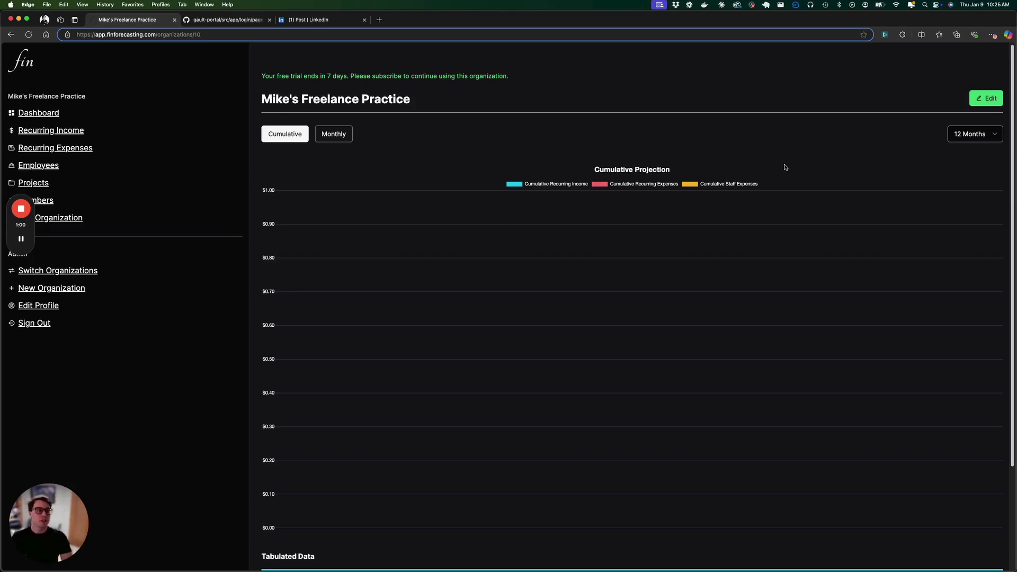
Start a new recurring income entry in the organization and name it "Widget Startup".
click(77, 132)
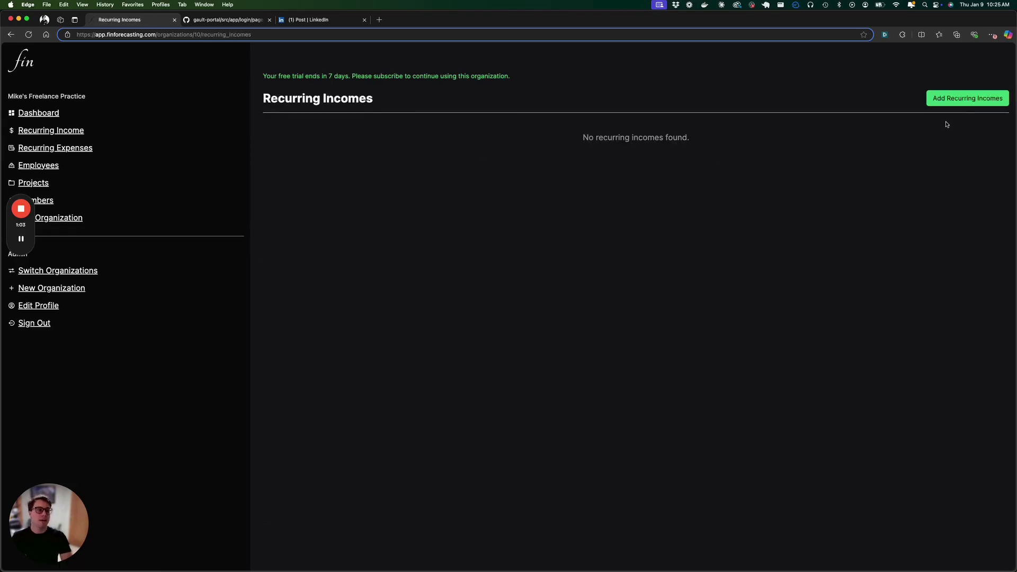
click(969, 101)
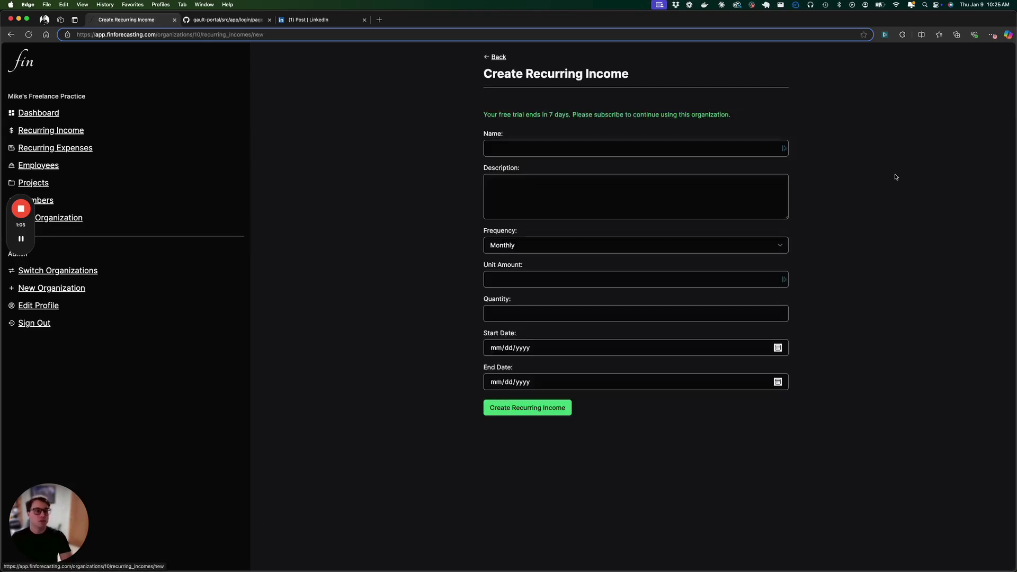
click(544, 145)
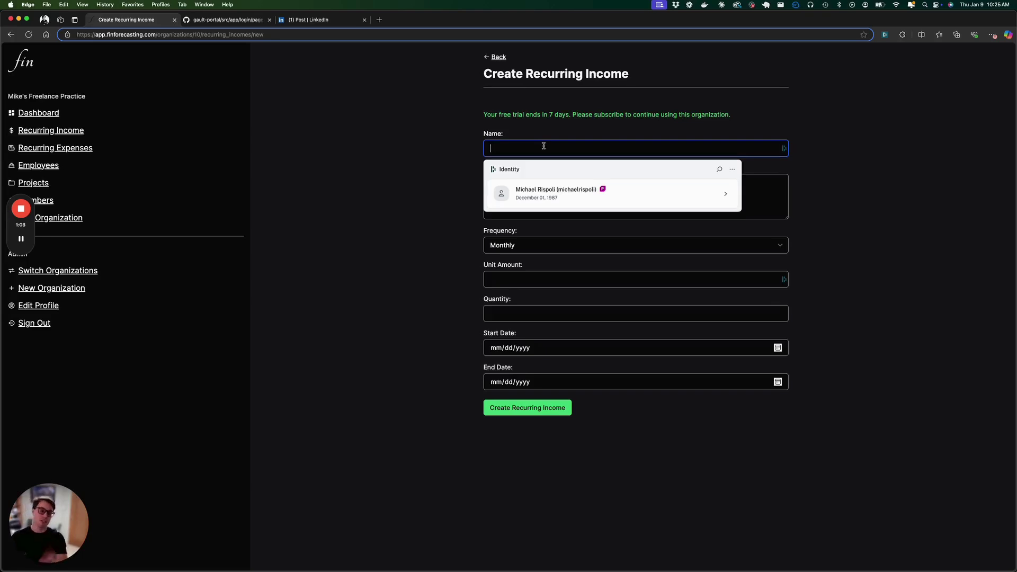
text(Start)
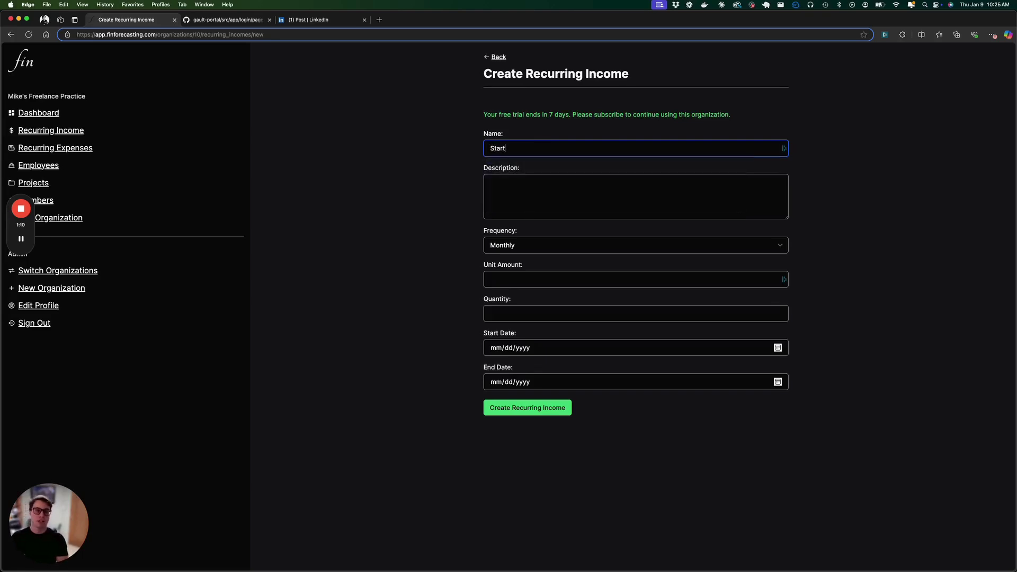
key(BackSpace)
key(BackSpace)
key(BackSpace)
text(Widget)
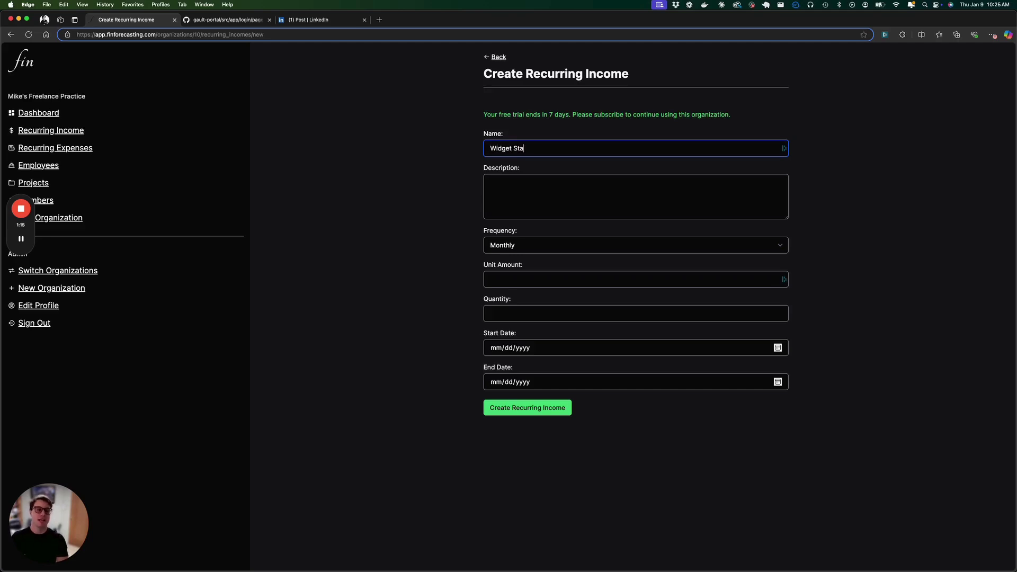
Describe the recurring income as "frontend dev contract" and set its unit amount to 12000.
key(Tab)
text(fron)
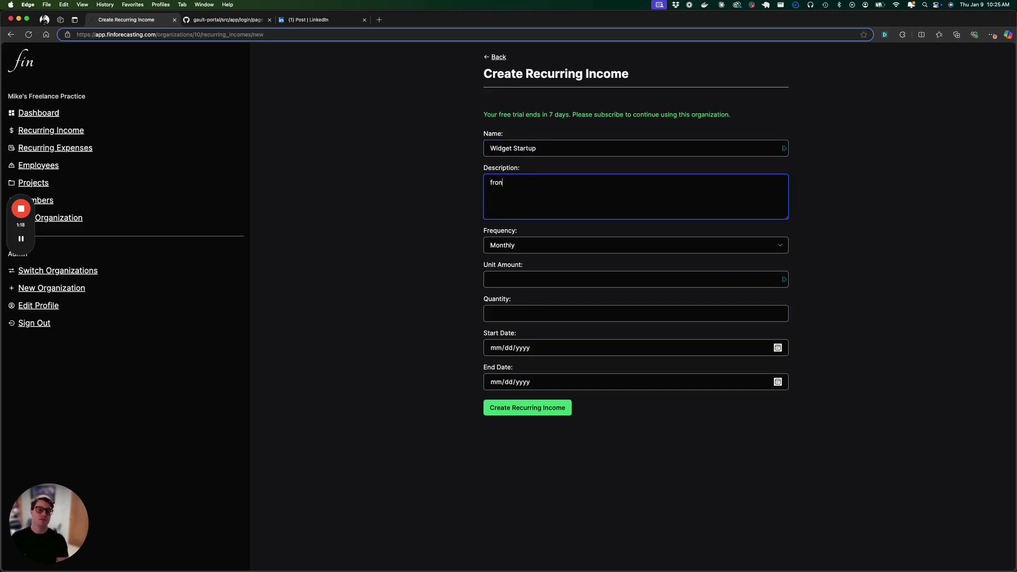
text(tend dev cotnr)
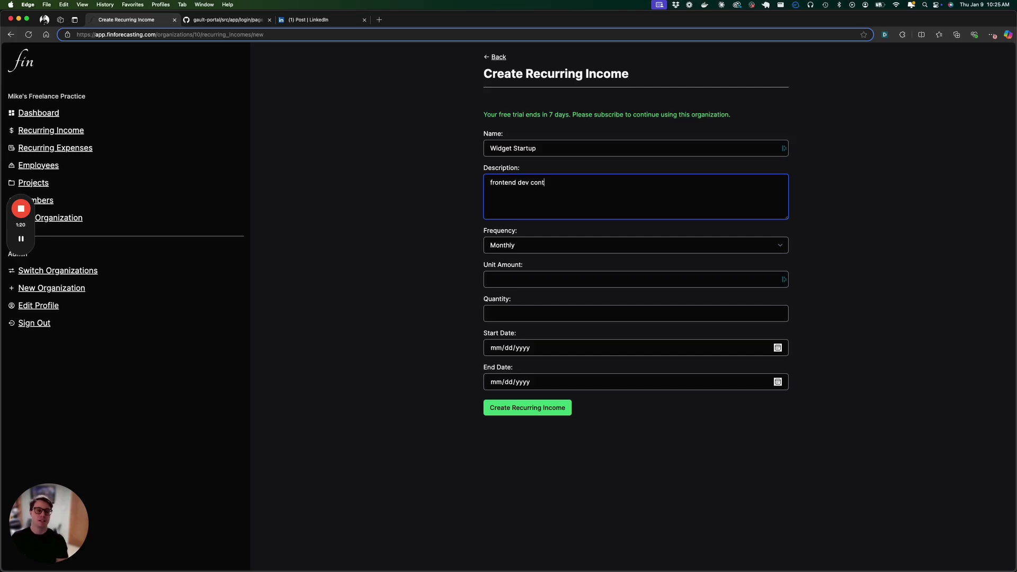
text(ract)
click(518, 279)
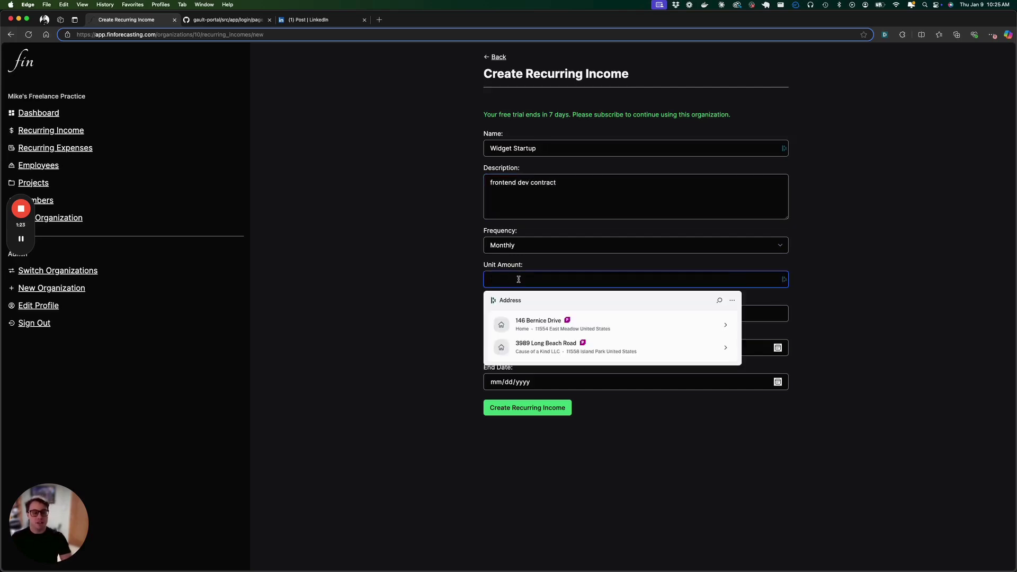
text(12000)
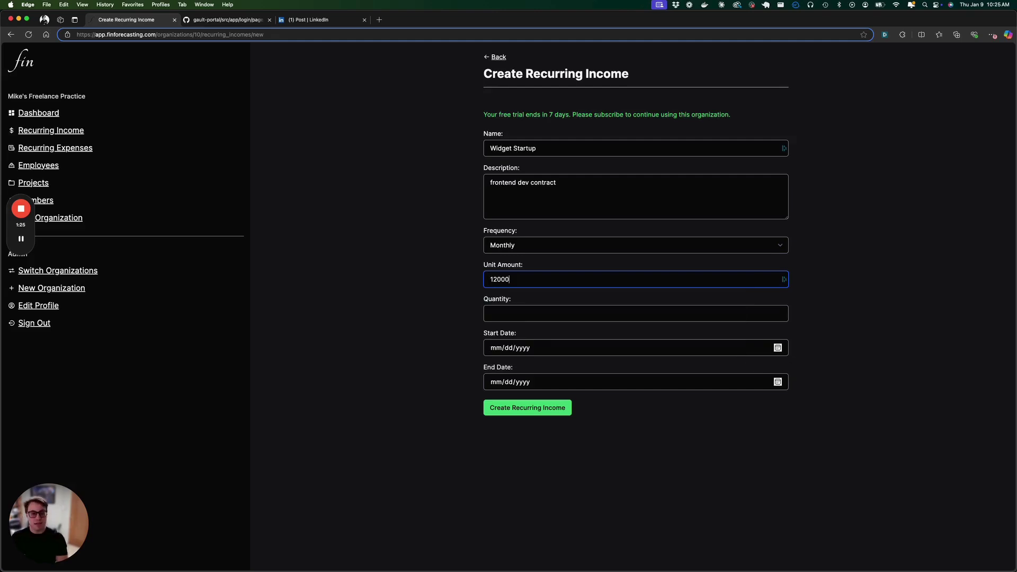
Set the recurring income's end date to 06/30/2025.
click(541, 383)
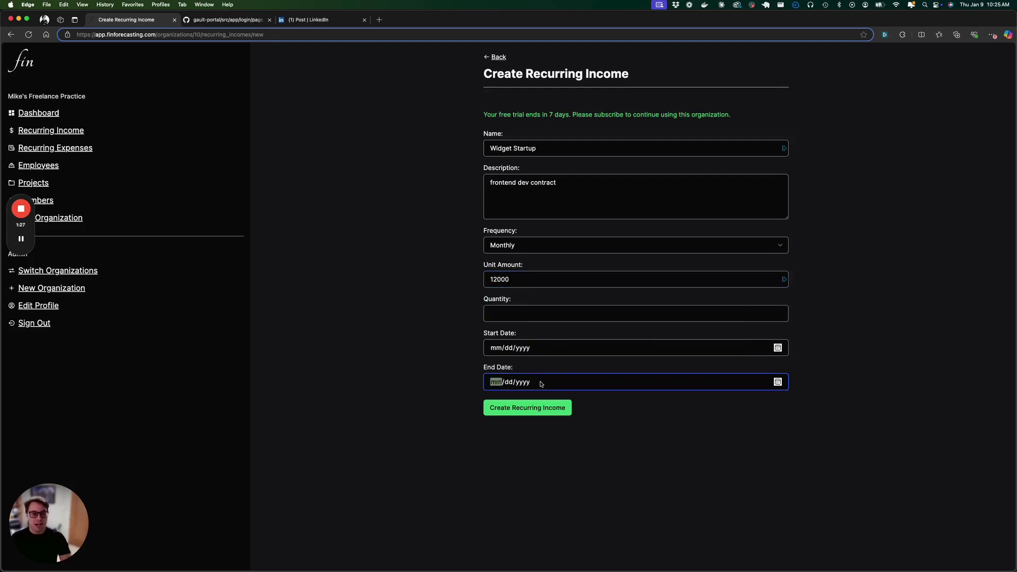
click(777, 383)
click(560, 401)
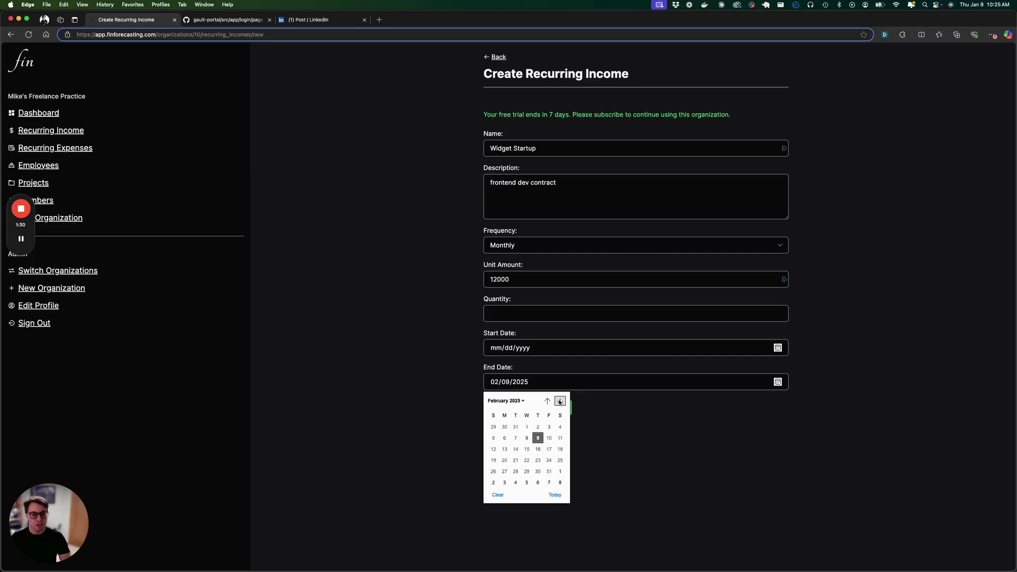
click(560, 401)
click(560, 401)
click(560, 401)
click(560, 401)
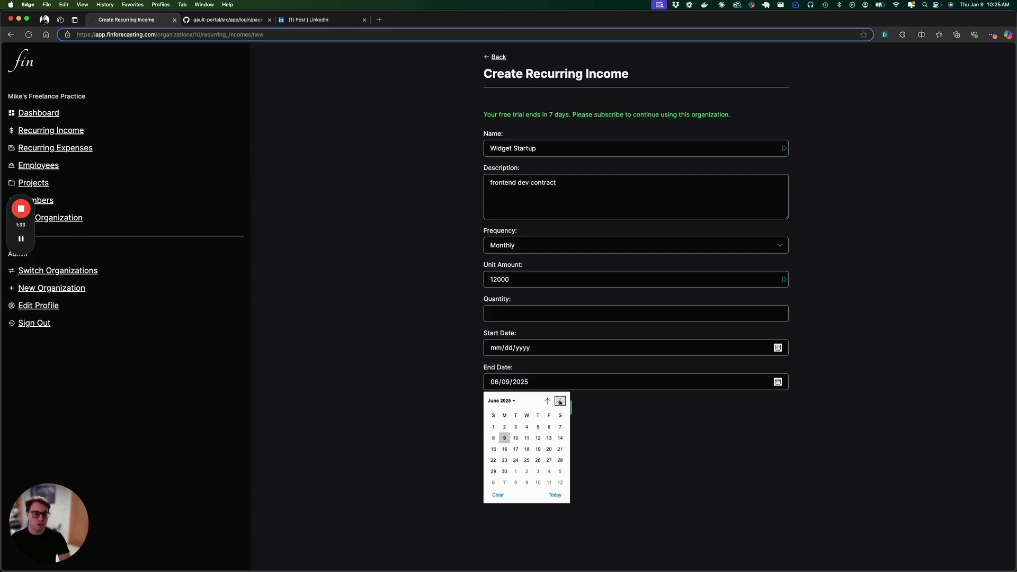
click(504, 472)
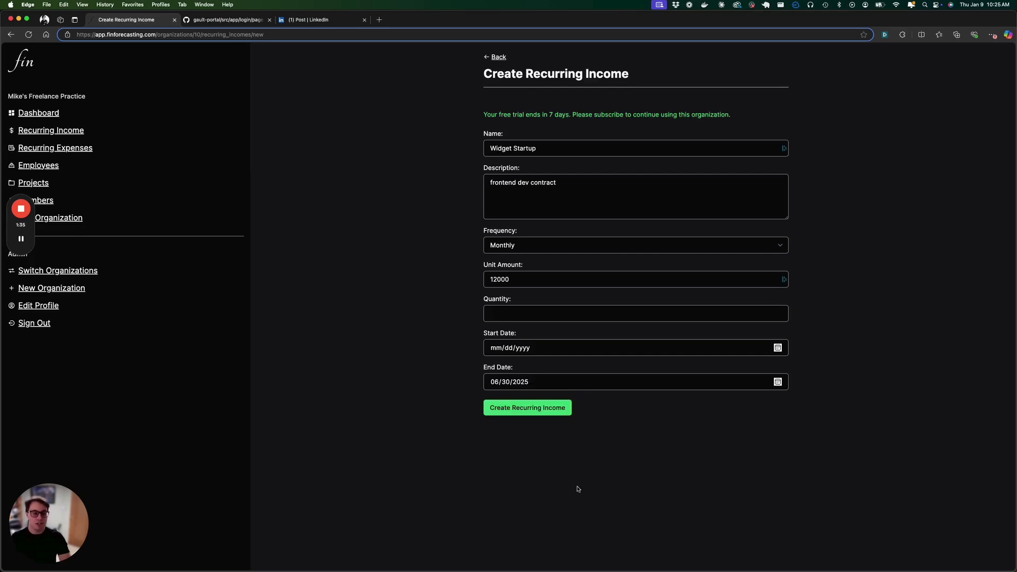
Set the quantity to 1 and create the Widget Startup recurring income.
click(541, 414)
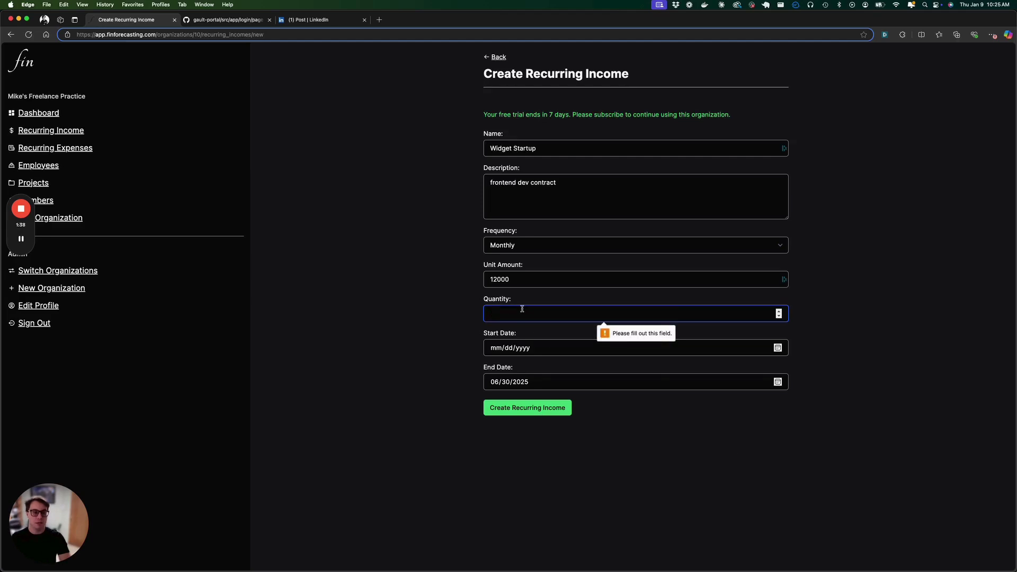
text(1)
click(682, 419)
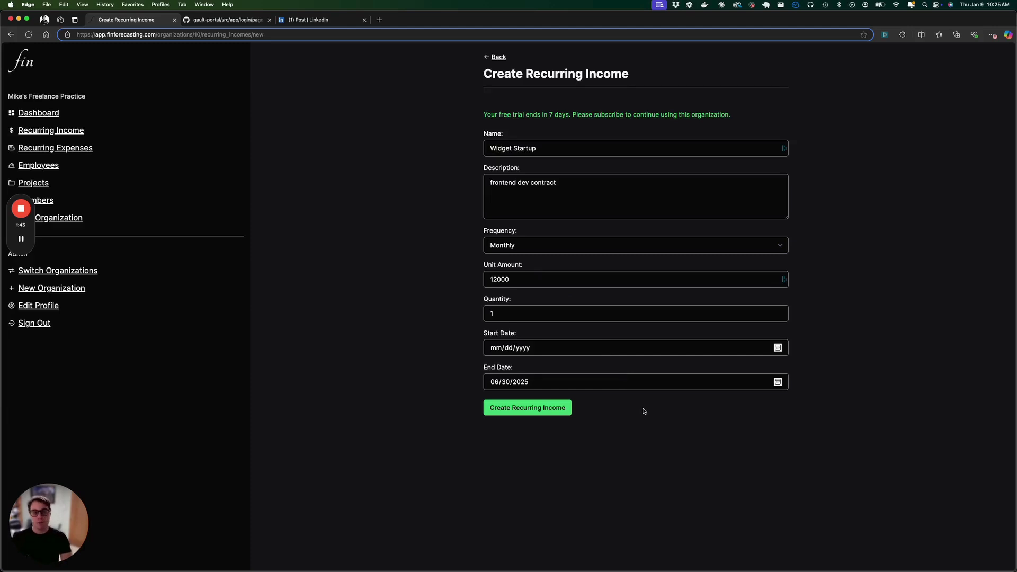
click(552, 411)
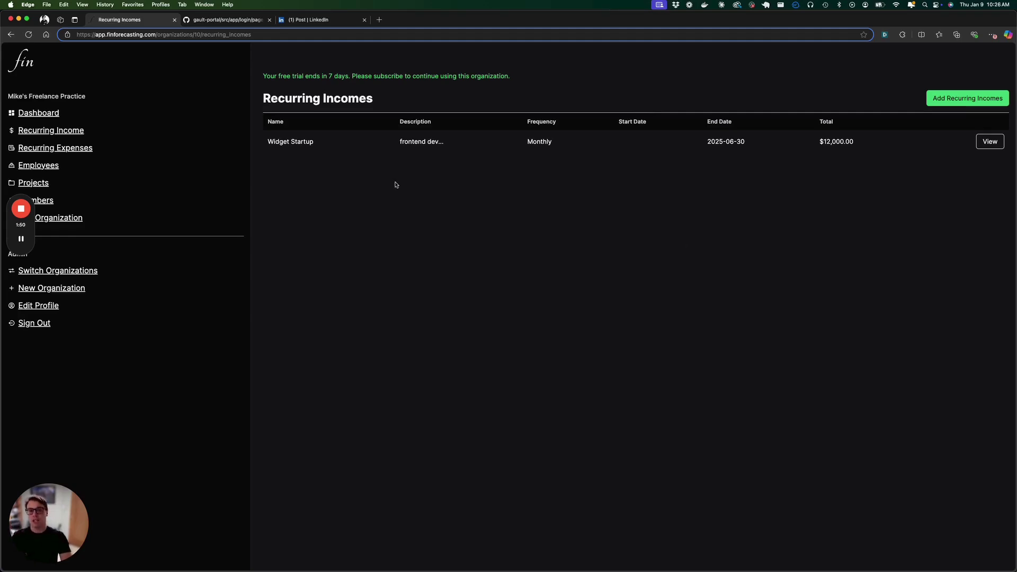
Examine the Widget Startup revenue chart and compare the organization dashboard's monthly and cumulative projections.
click(990, 141)
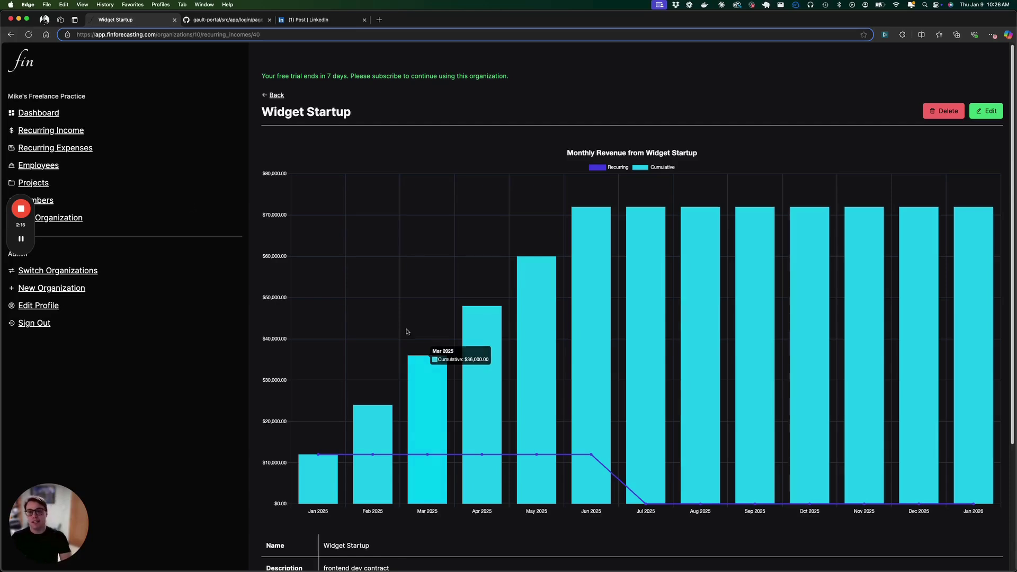
click(38, 114)
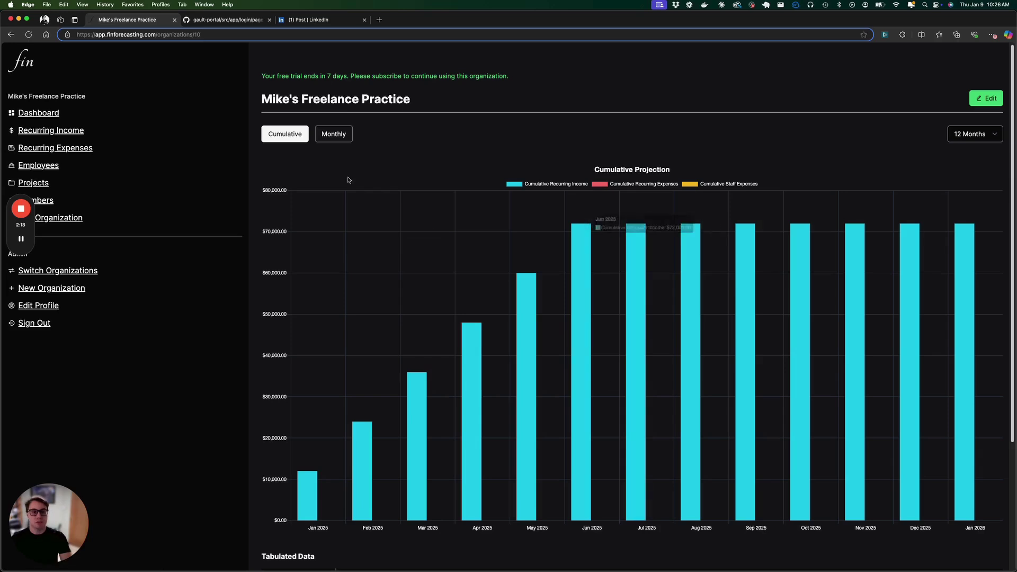
click(332, 139)
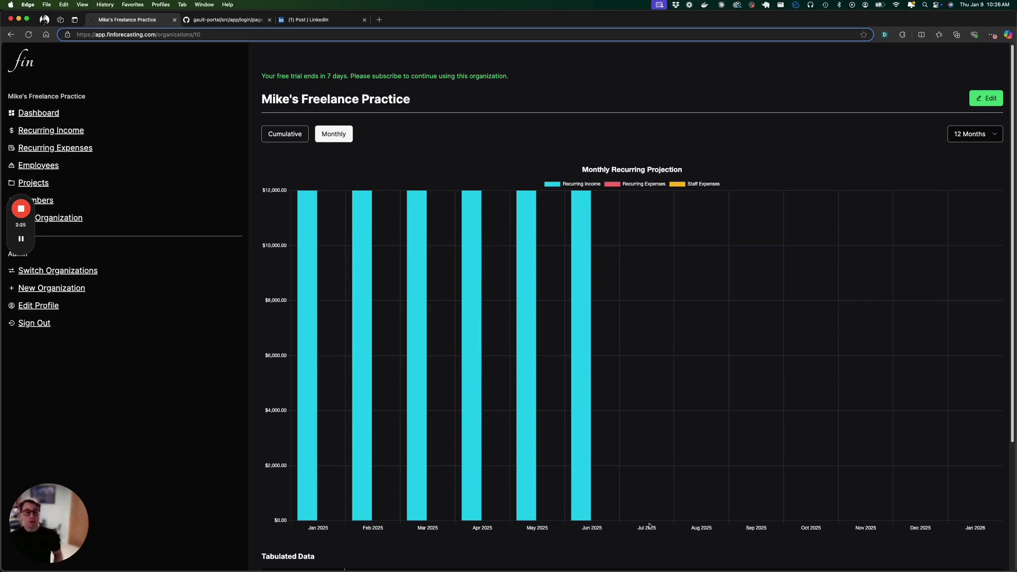
click(285, 134)
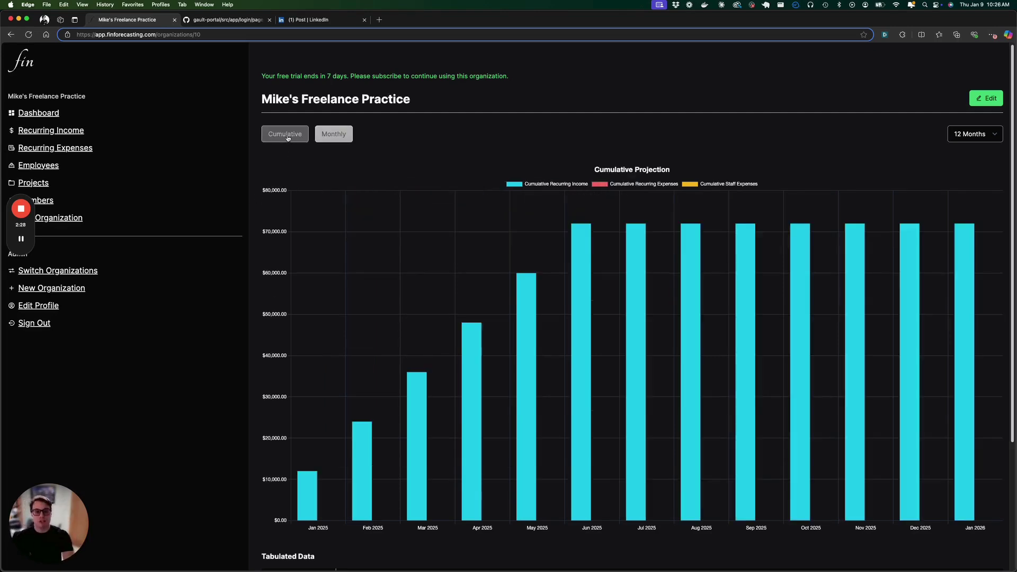
mouse_move(575, 466)
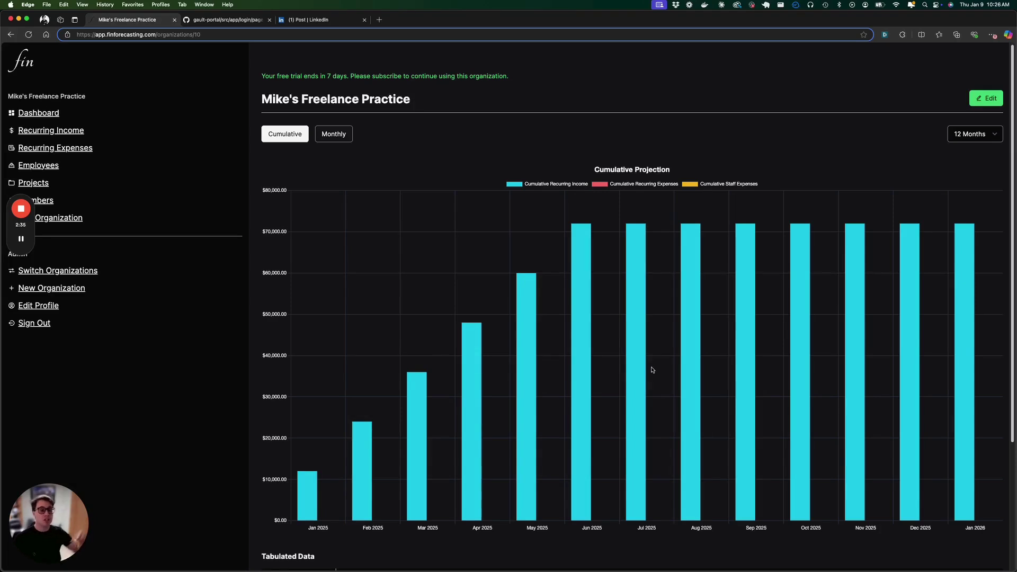
mouse_move(418, 428)
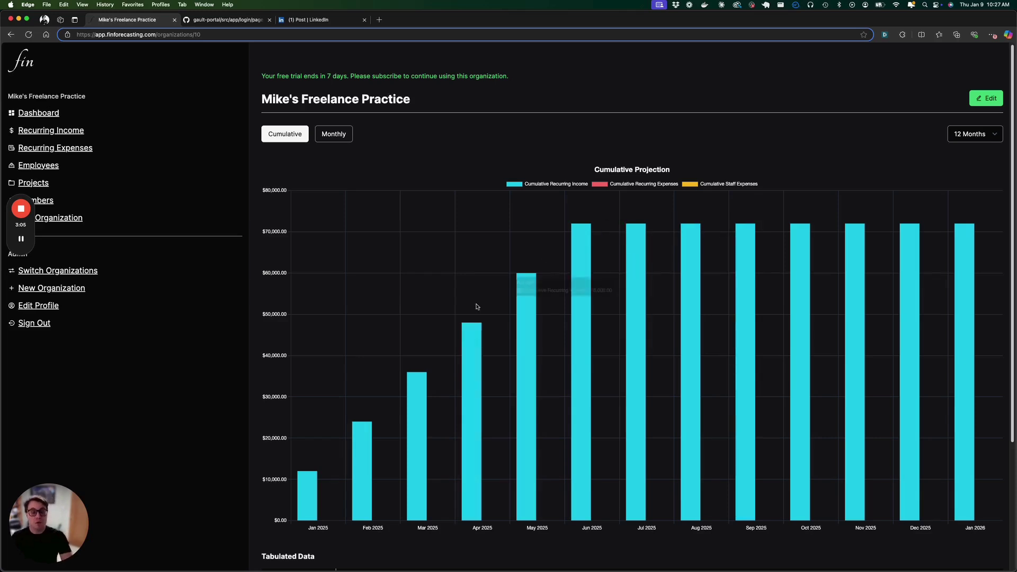
click(337, 135)
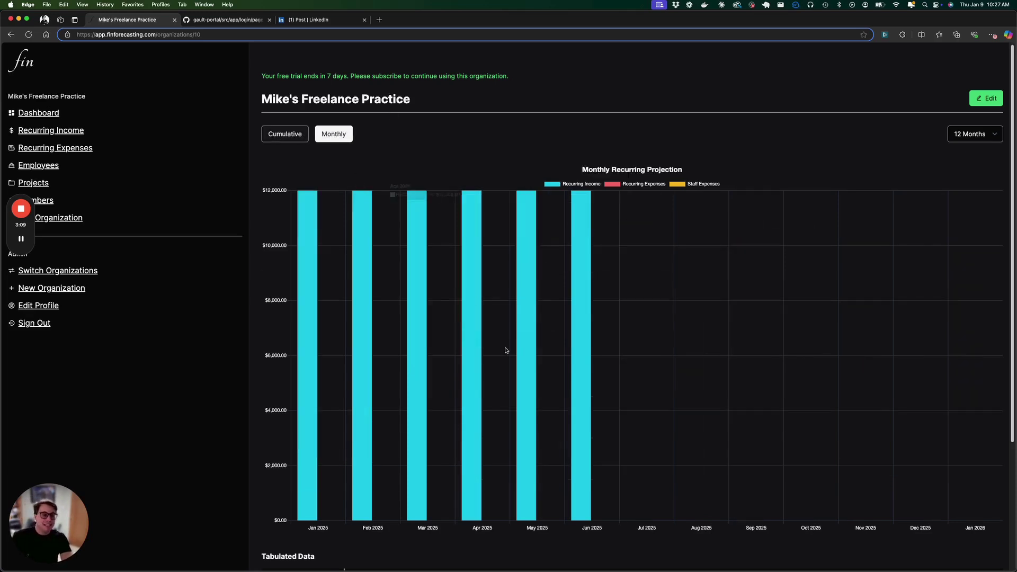
Start a monthly recurring expense named "Rent" with a unit amount of 1200 and a quantity of 1.
click(80, 150)
click(968, 99)
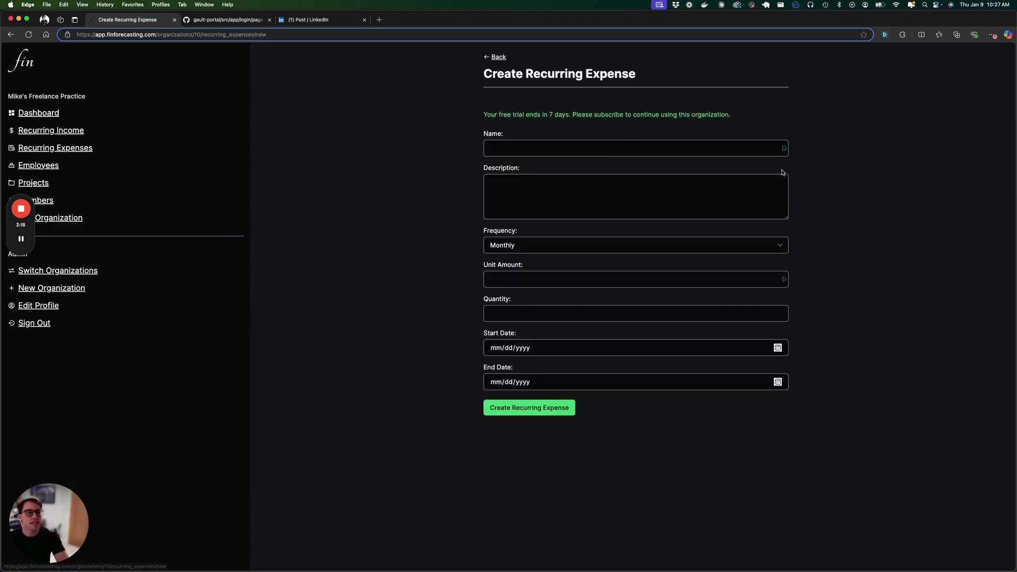
click(770, 149)
text(Ren)
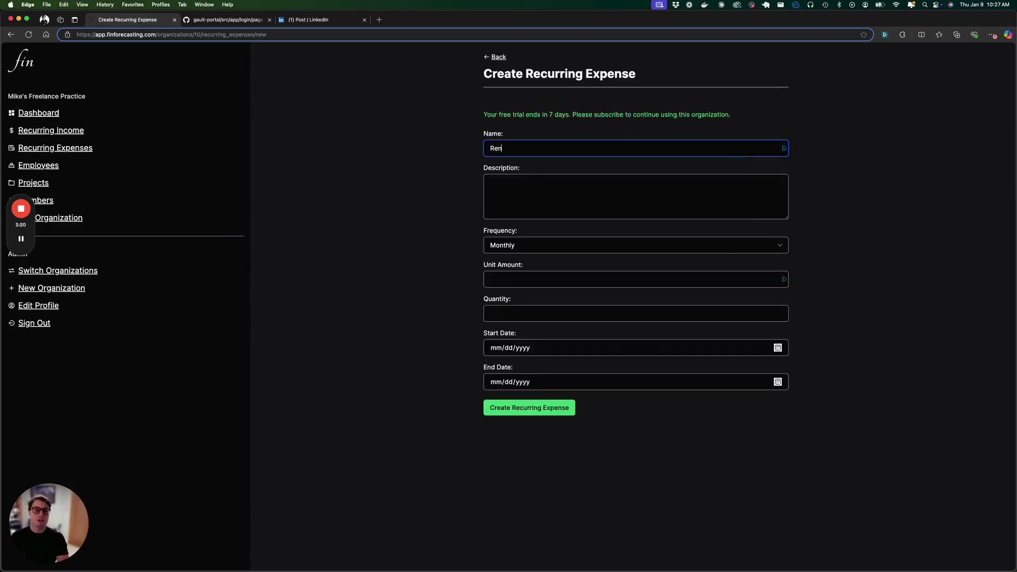
text(t)
click(521, 279)
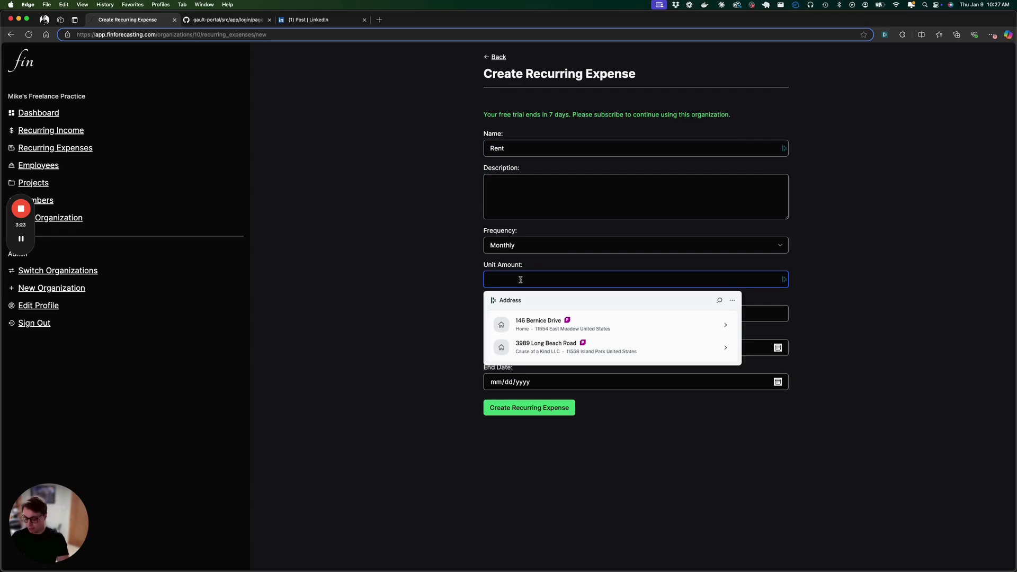
text(1200)
click(529, 313)
text(1)
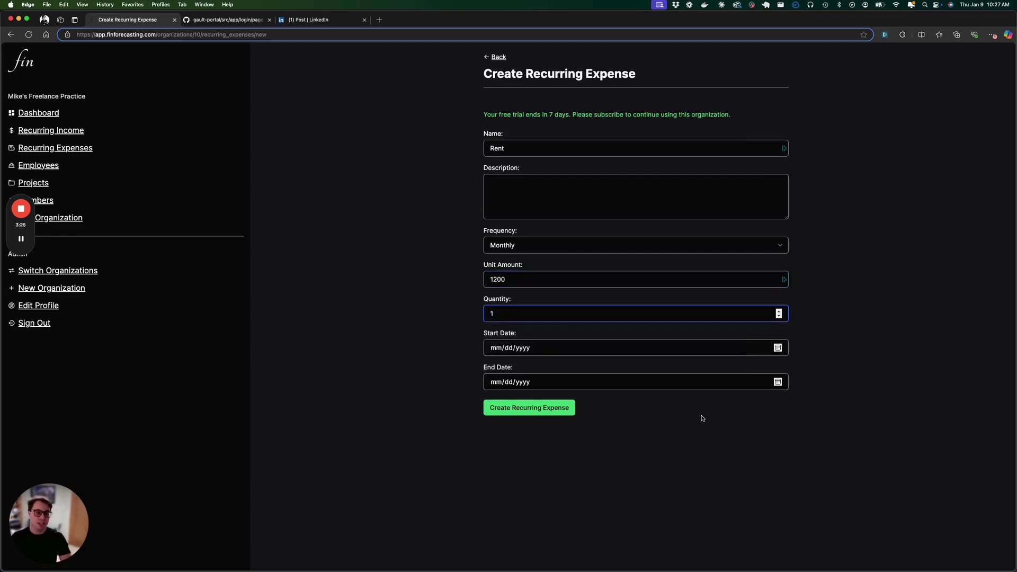
Give the Rent expense the description "home office" and create it.
click(546, 416)
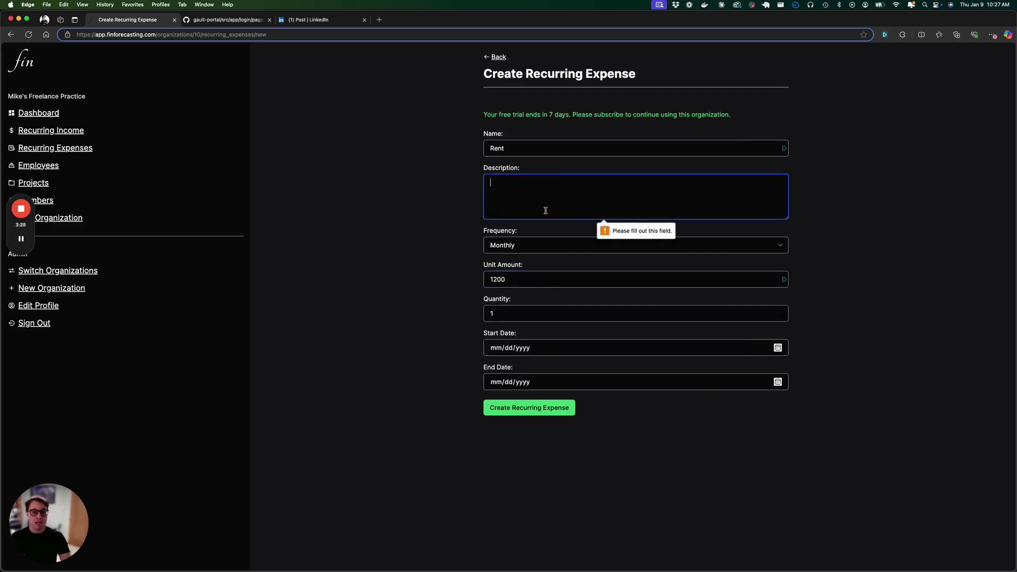
text(yhom)
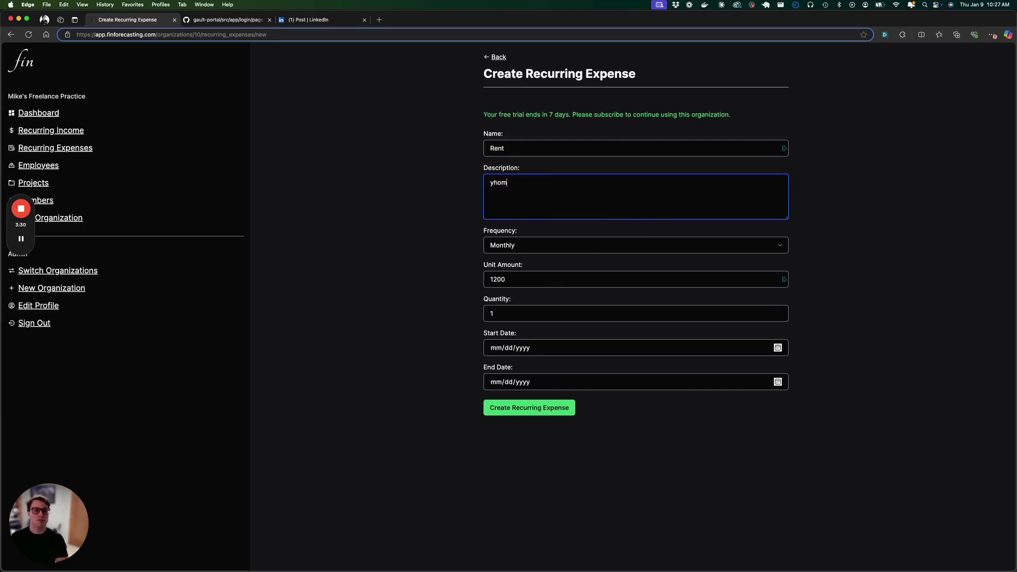
key(BackSpace)
key(BackSpace)
key(BackSpace)
key(BackSpace)
text(home office)
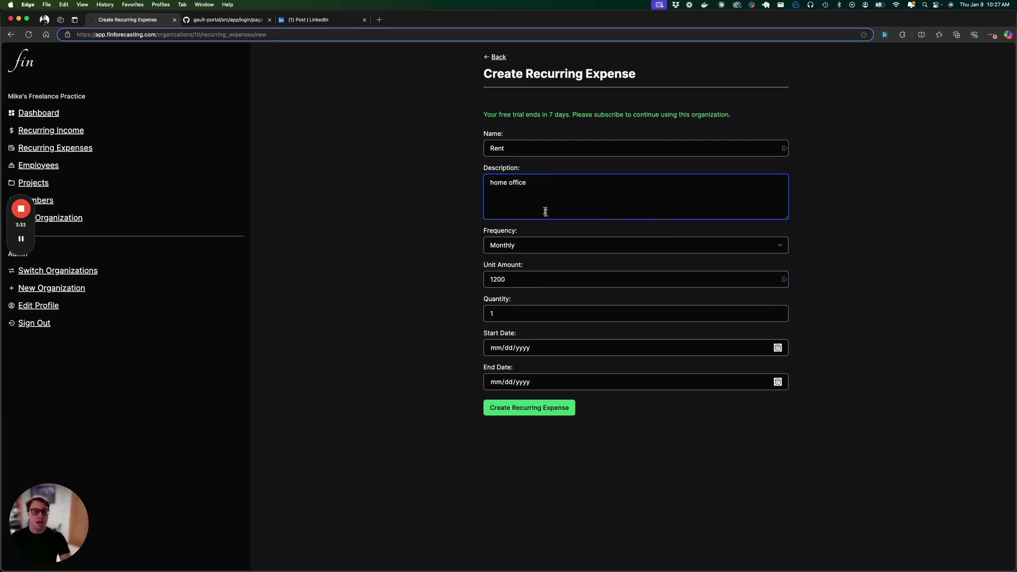
click(510, 409)
Start a monthly recurring expense named "MTA" with a unit amount of 99 and a quantity of 1.
click(970, 97)
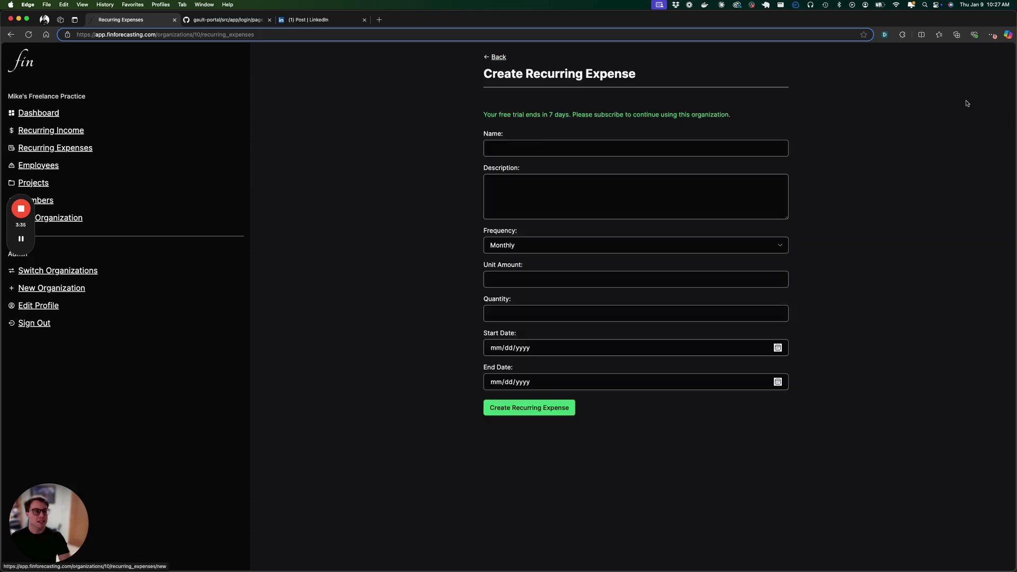
click(521, 148)
text(MTA)
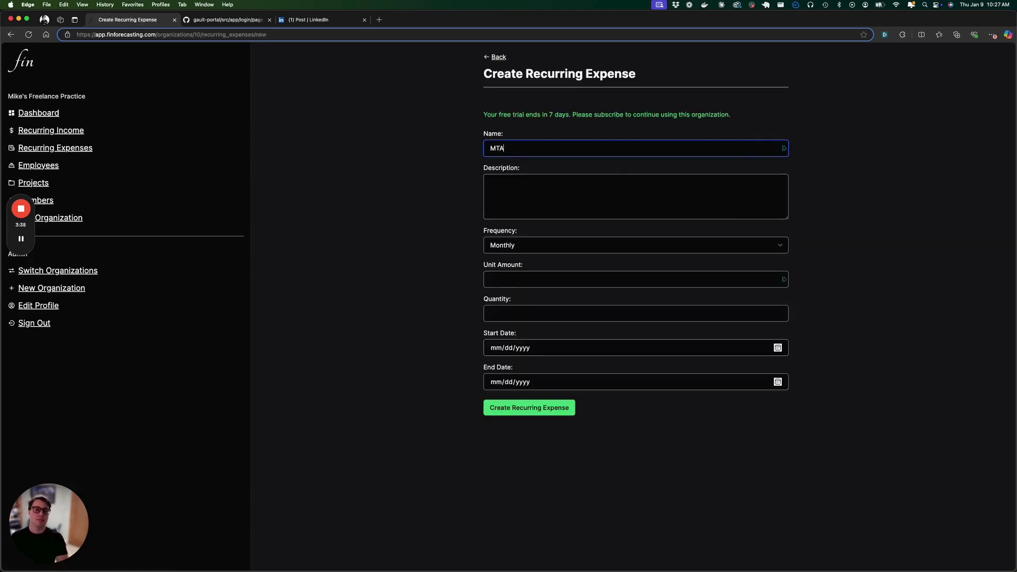
key(Tab)
key(Tab)
key(Tab)
text(99)
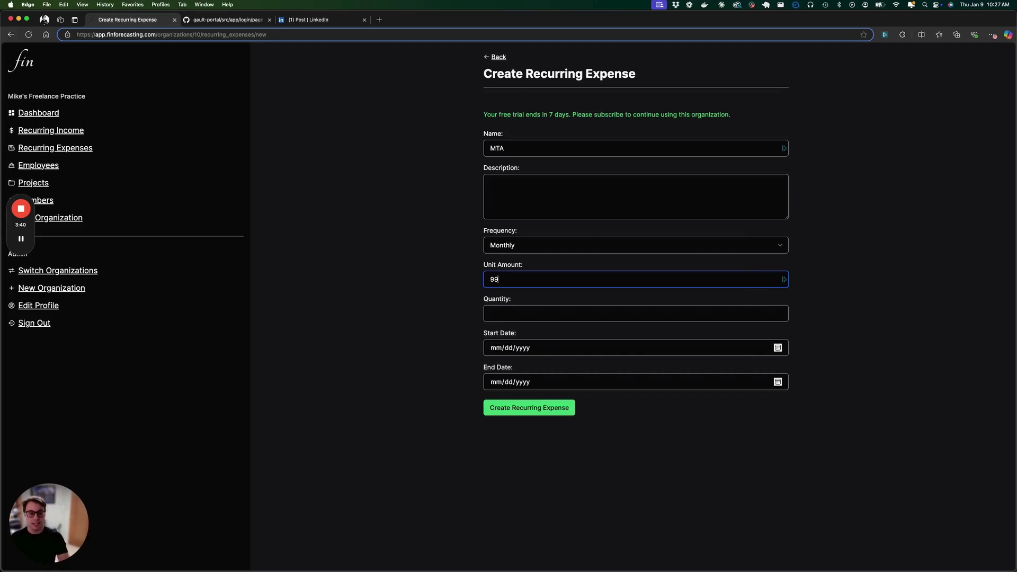
key(Tab)
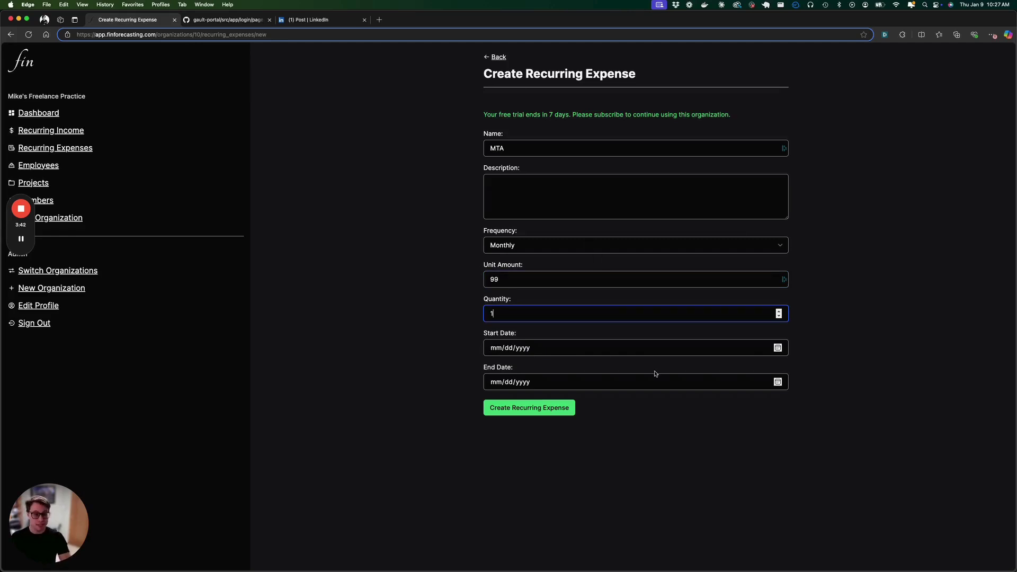
Give the MTA expense the description "subway pass" and create it.
click(534, 410)
click(557, 245)
click(531, 187)
click(529, 188)
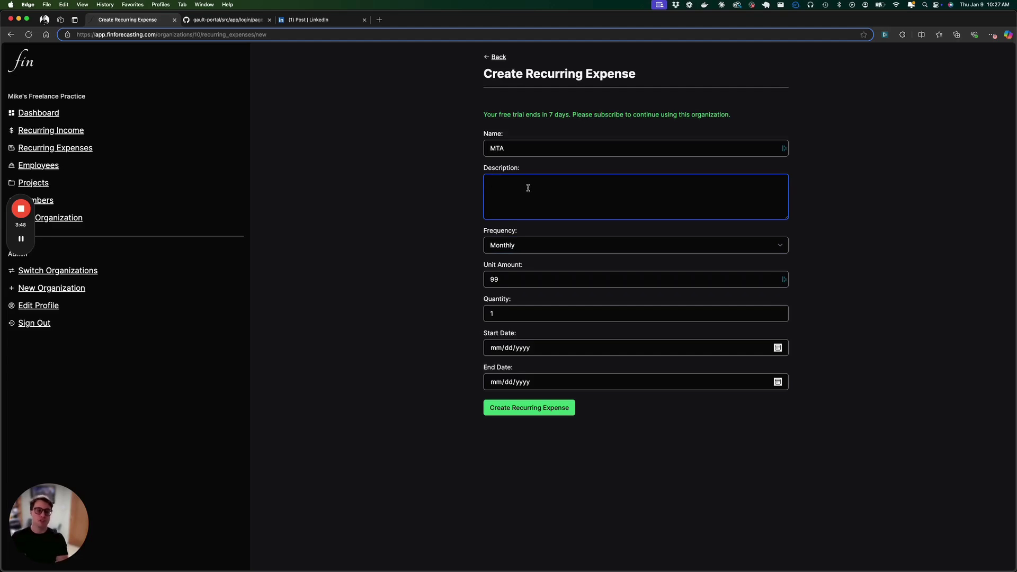
text(subway )
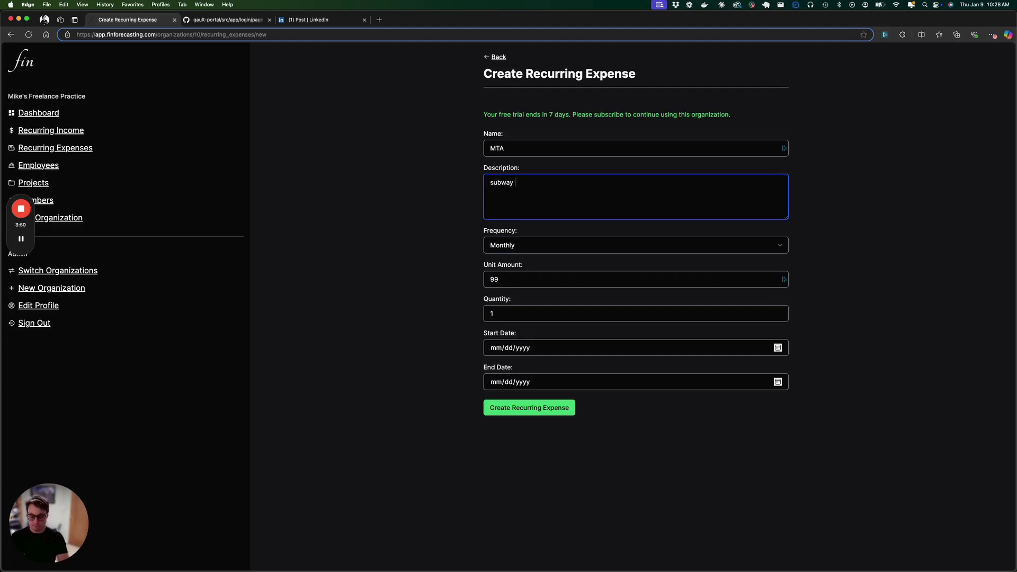
text(pass)
click(525, 406)
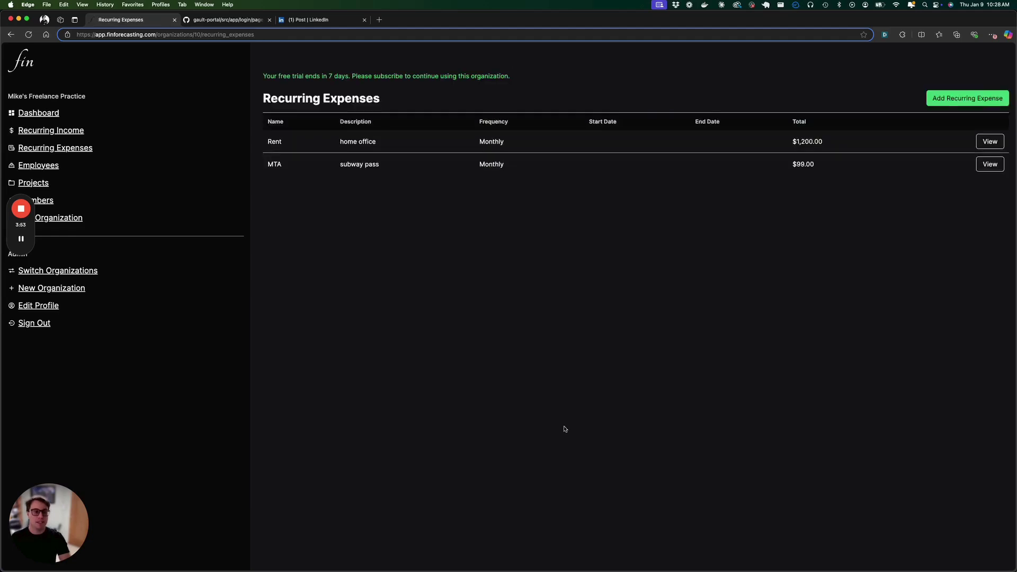
Start another recurring expense named "Lunch" with the description "daily lunch".
click(949, 96)
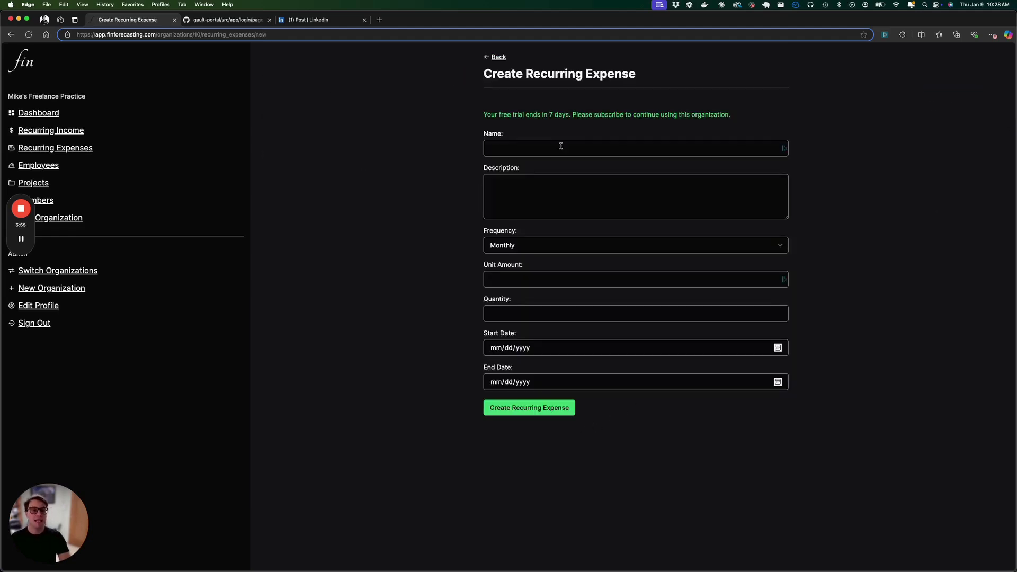
click(560, 147)
text(Lunch)
key(Tab)
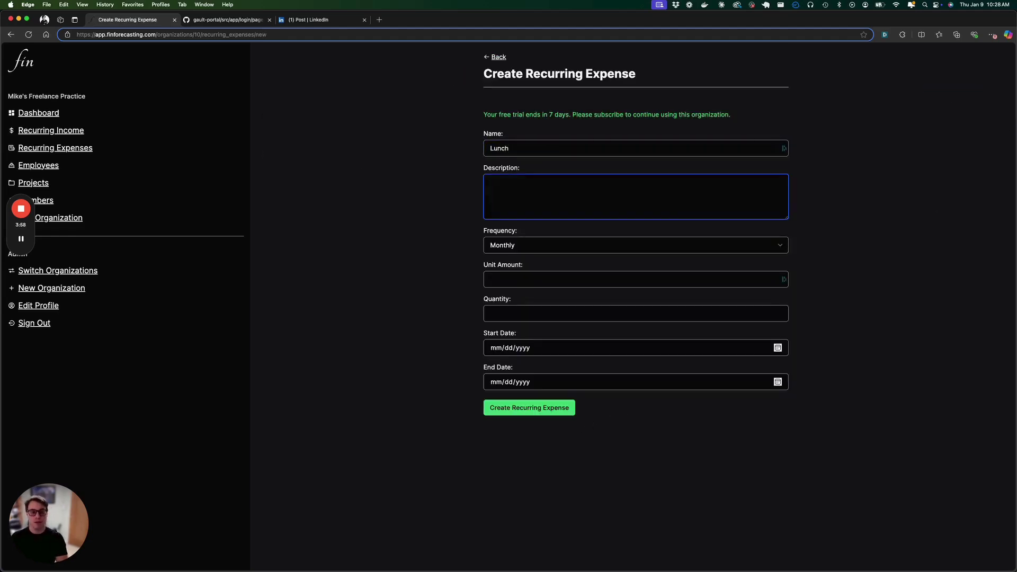
text(daily l)
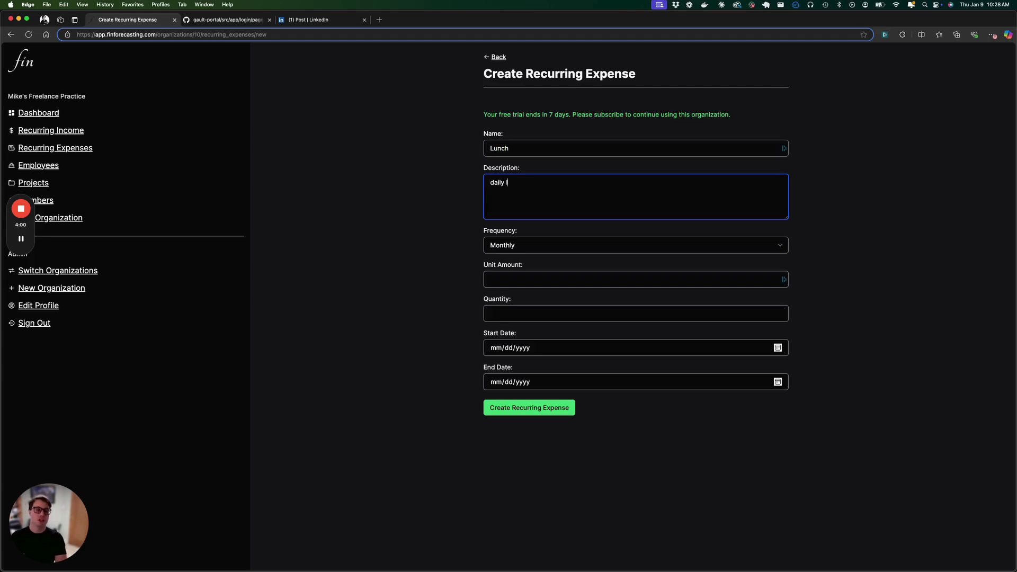
text(unch)
Set the Lunch expense to a Daily frequency, unit amount 20 and quantity 1, and create it.
click(530, 279)
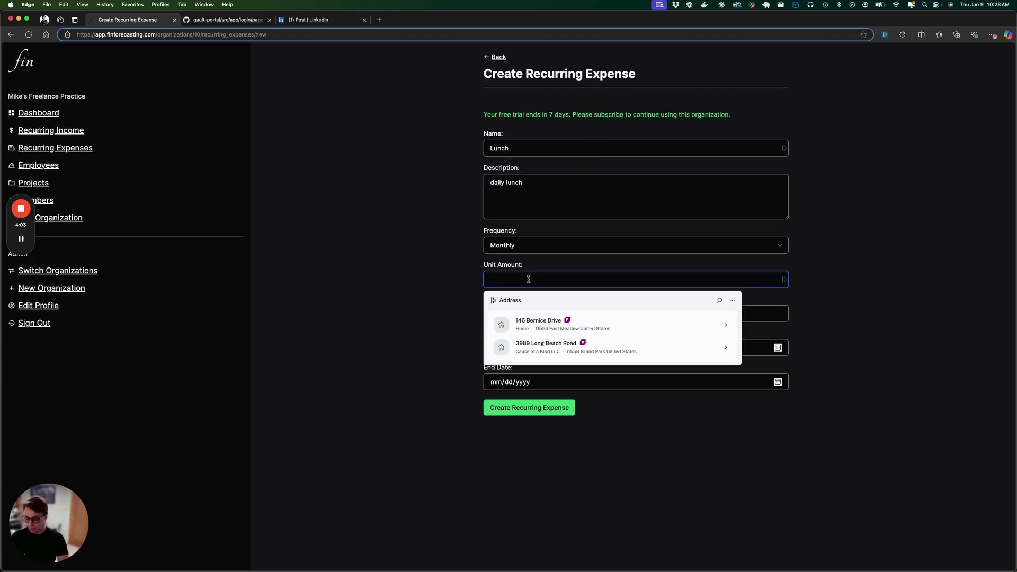
click(542, 245)
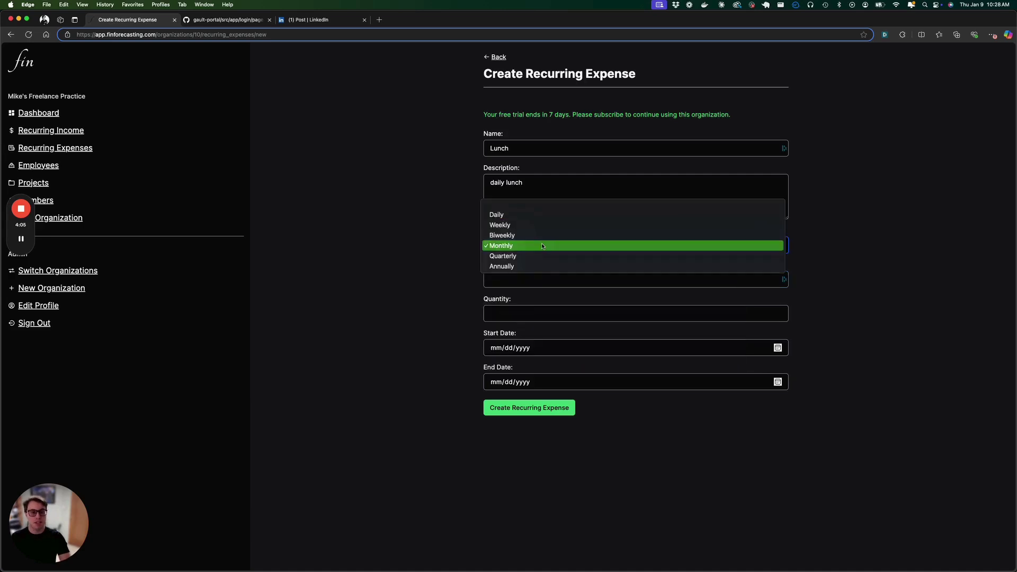
click(522, 214)
click(515, 283)
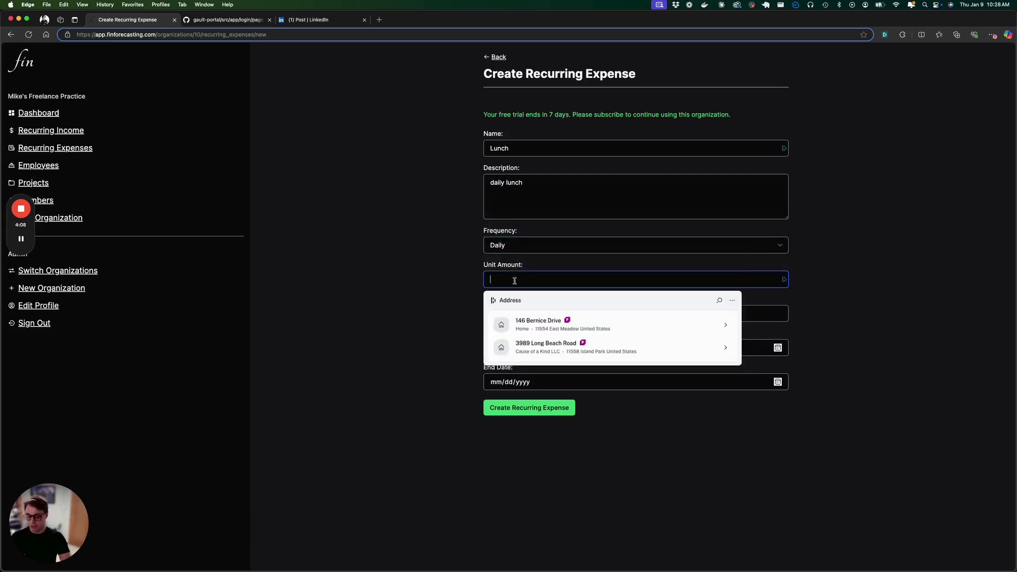
text(20)
click(512, 309)
text(1)
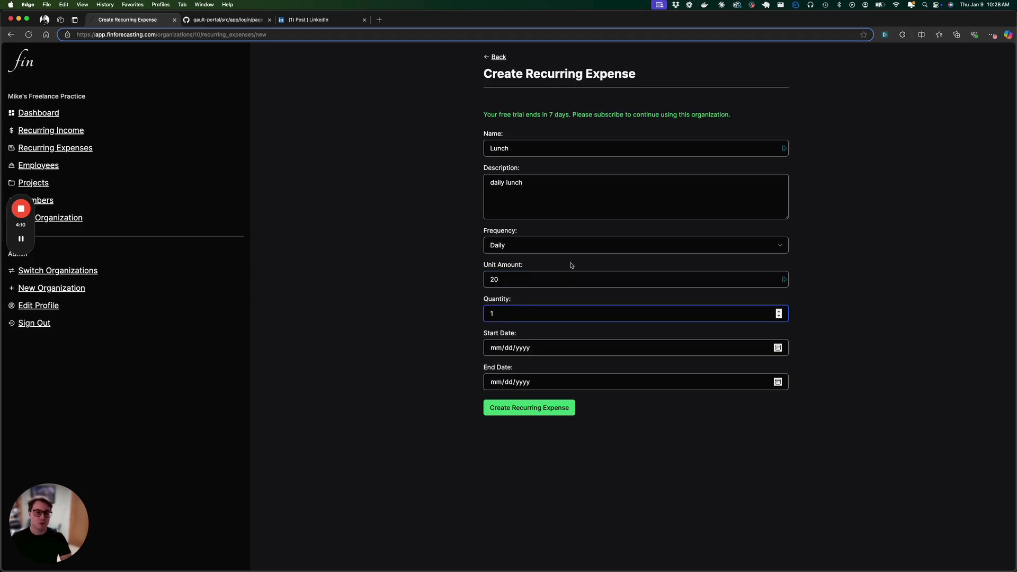
click(529, 409)
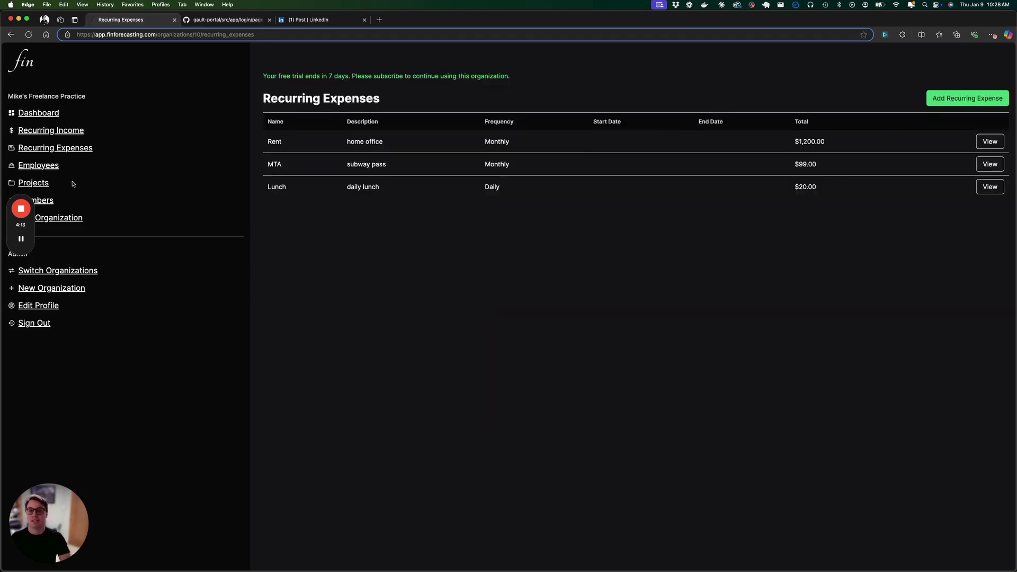
Examine the organization dashboard's cumulative projection and the tabulated monthly totals for April, June, August and December 2025.
click(46, 113)
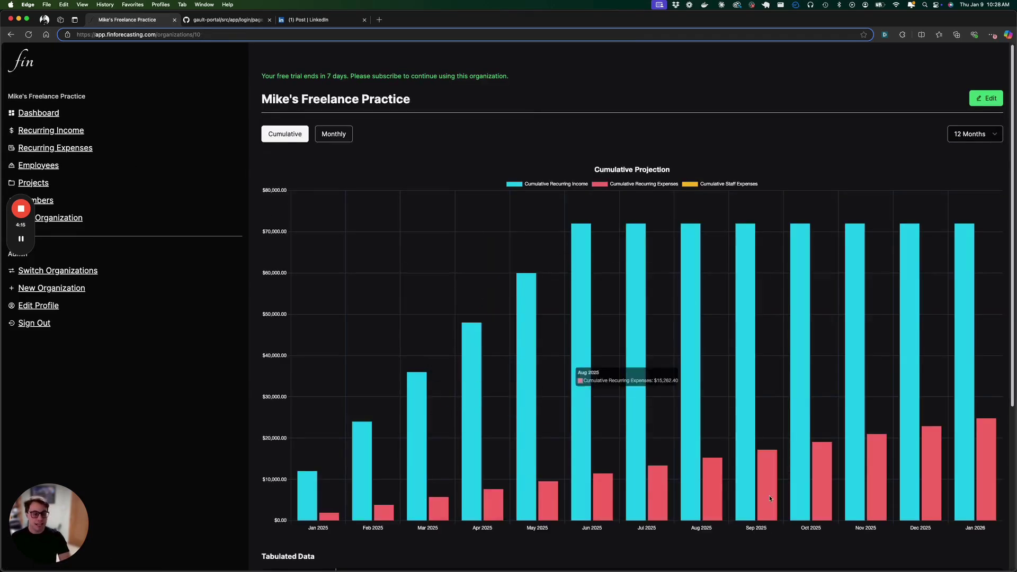
scroll(671, 463, down, 5)
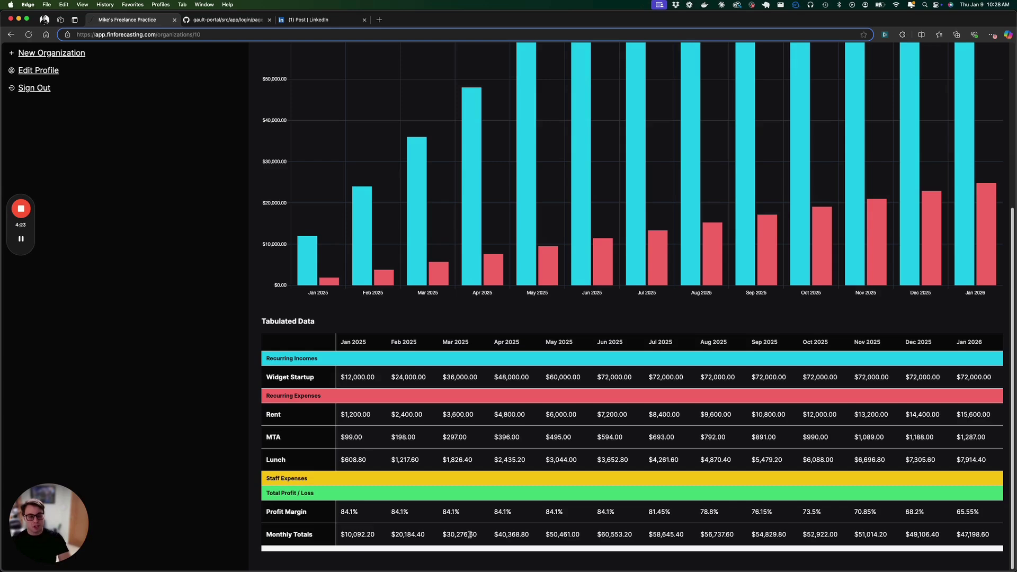
double_click(515, 535)
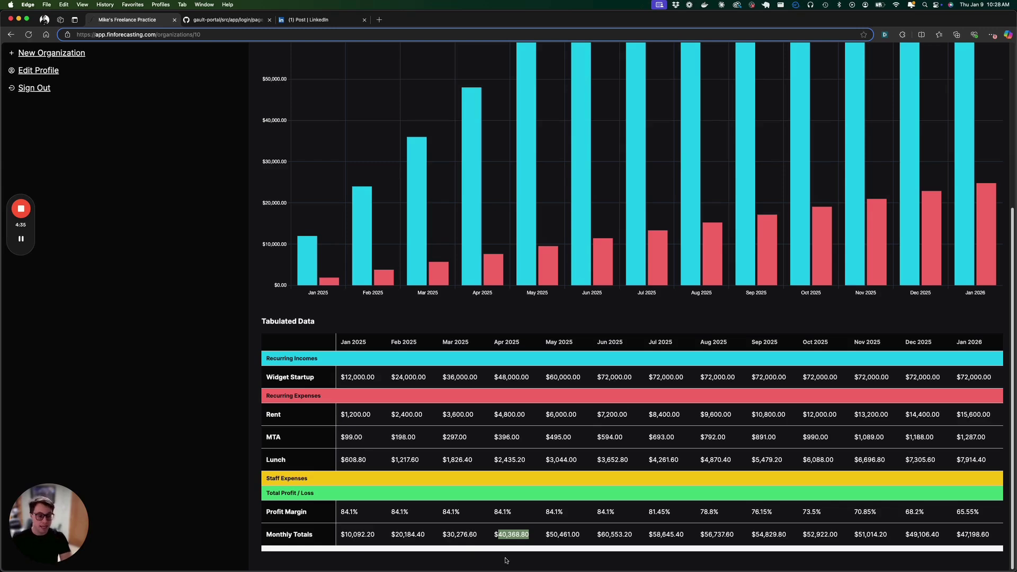
mouse_move(603, 534)
mouse_down()
mouse_move(625, 535)
mouse_move(616, 537)
mouse_up()
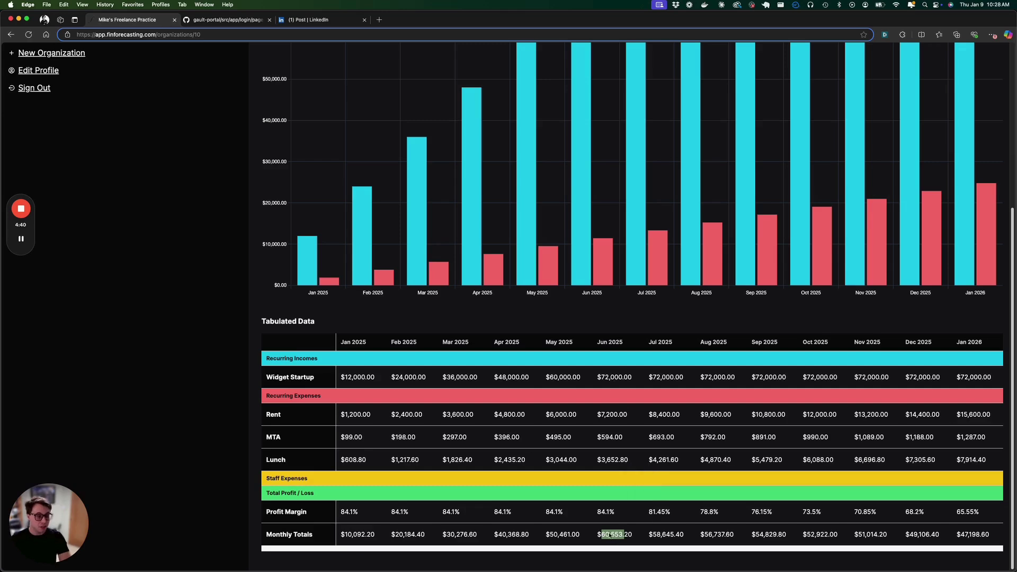
click(704, 538)
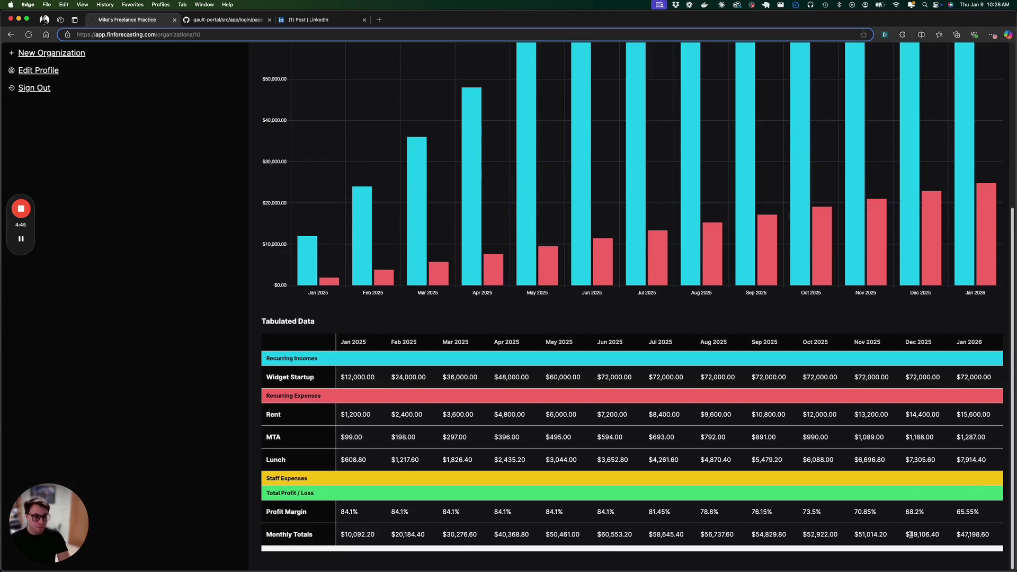
drag(910, 535, 940, 535)
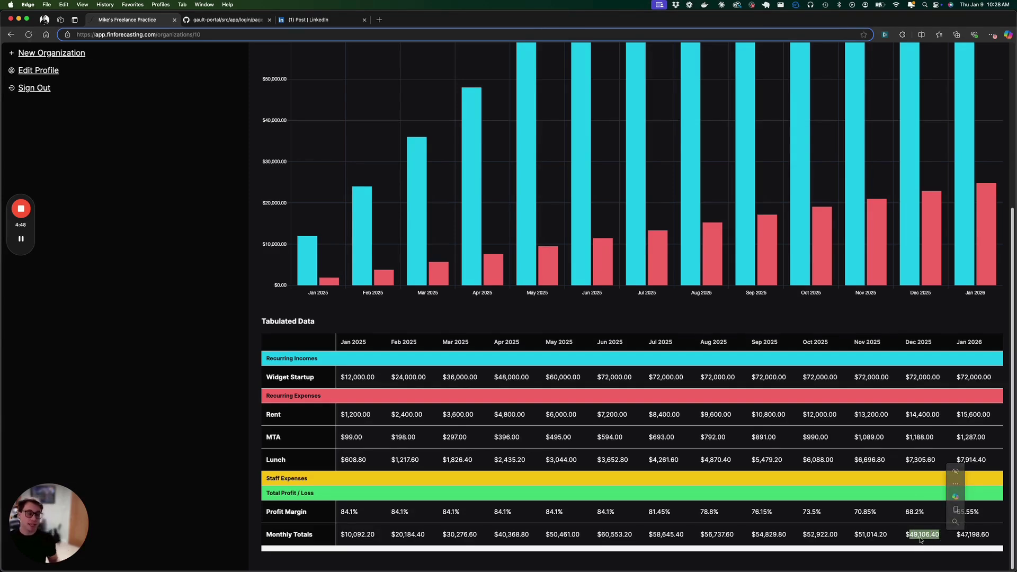